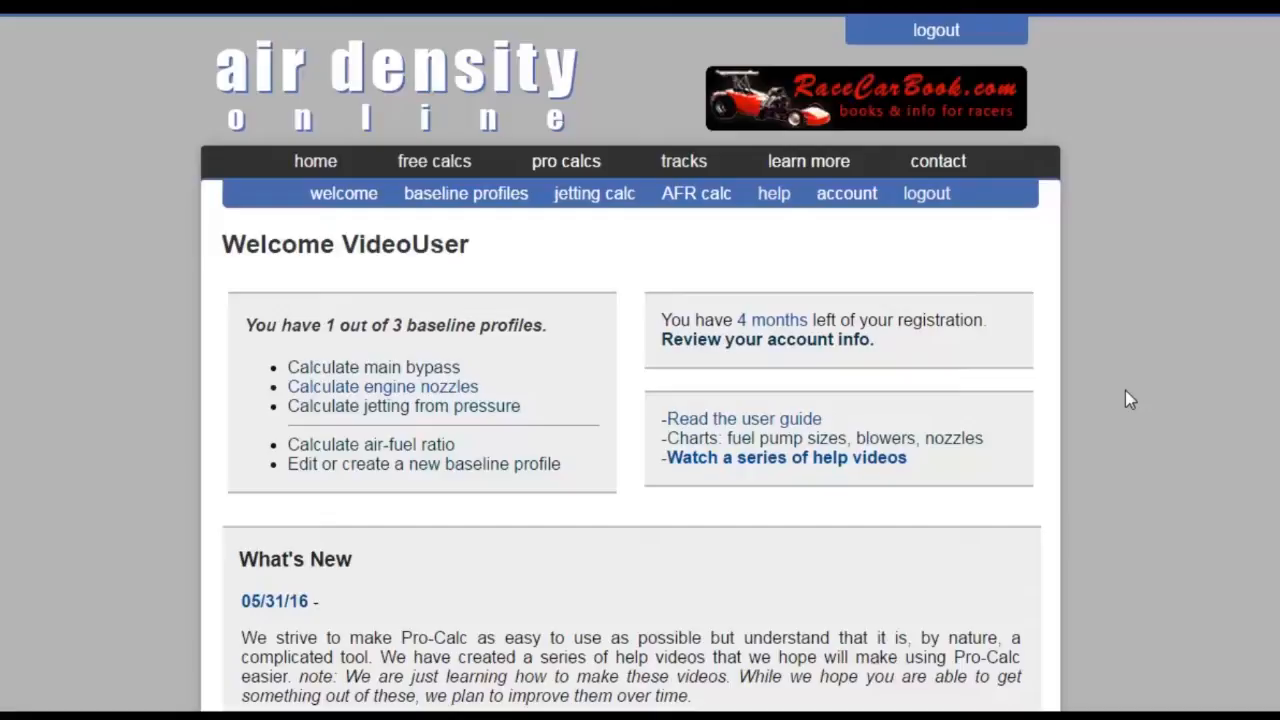
Step: Delete the existing blown1471 hicrmeth baseline profile
click(483, 200)
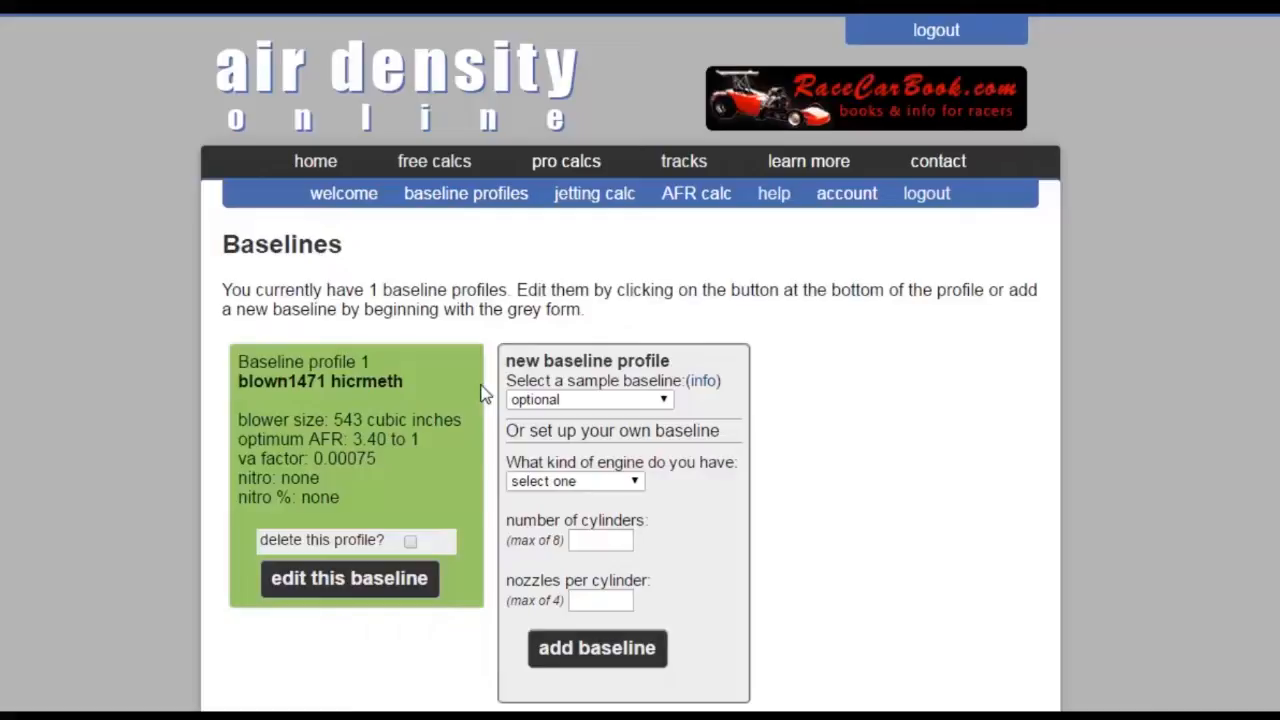
click(411, 542)
click(411, 585)
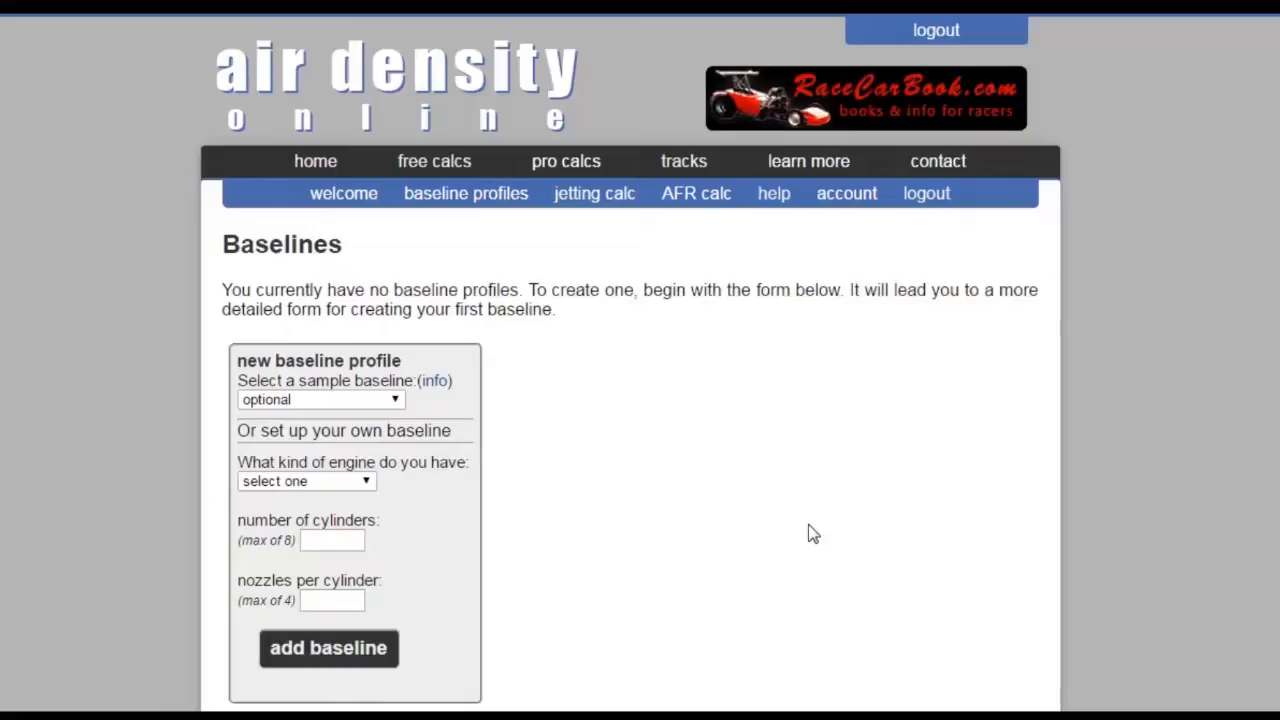
Step: Create a baseline profile from the norm asp 475 TQpk sample, keeping its preset engine and nozzle data
click(367, 404)
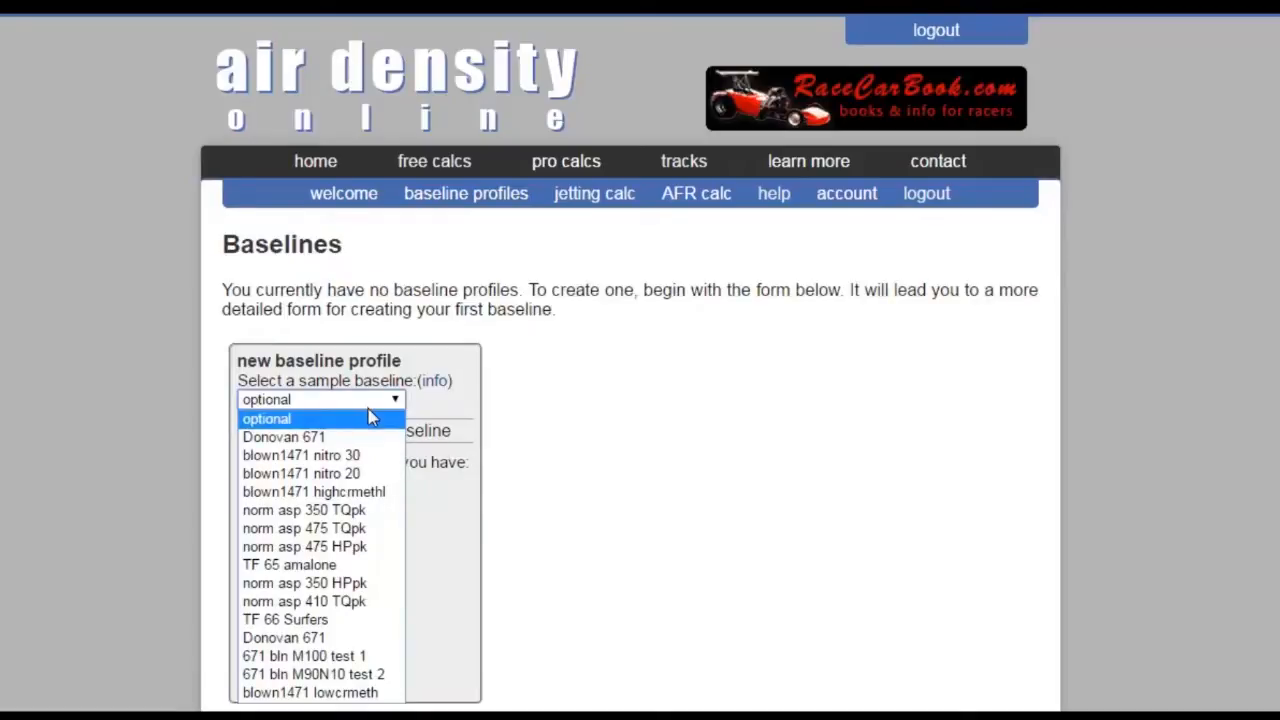
click(380, 528)
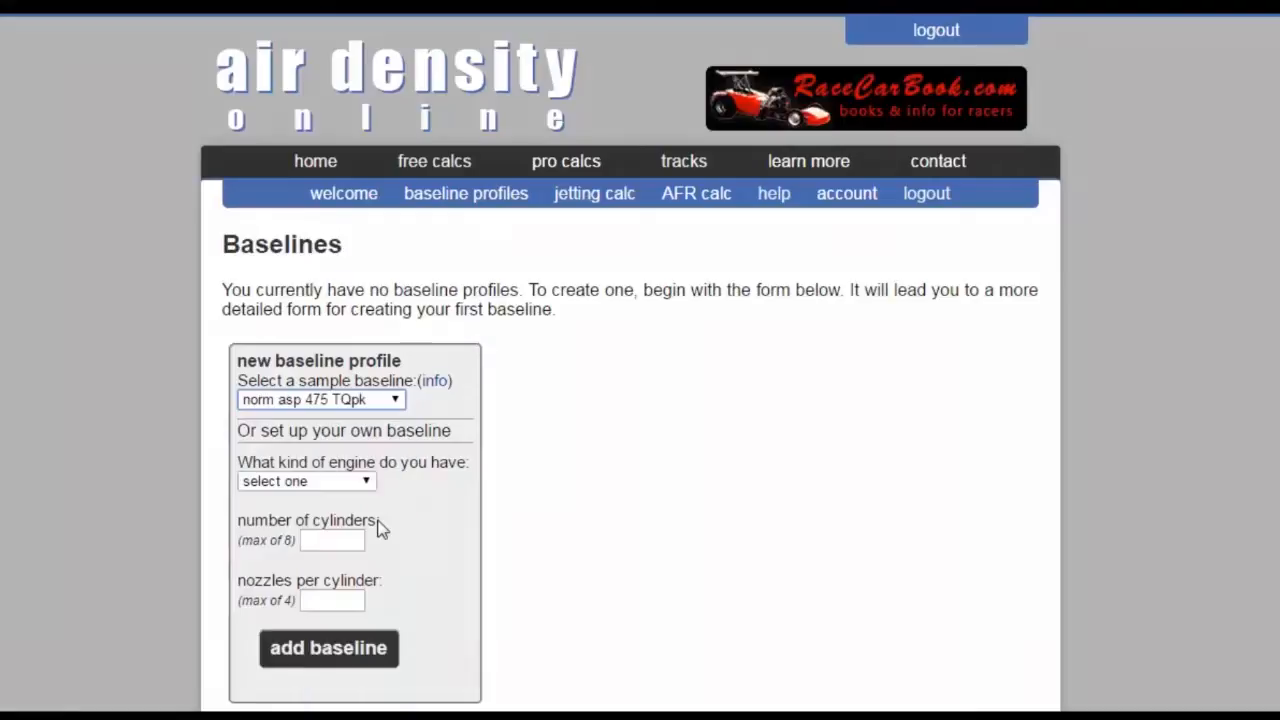
click(375, 667)
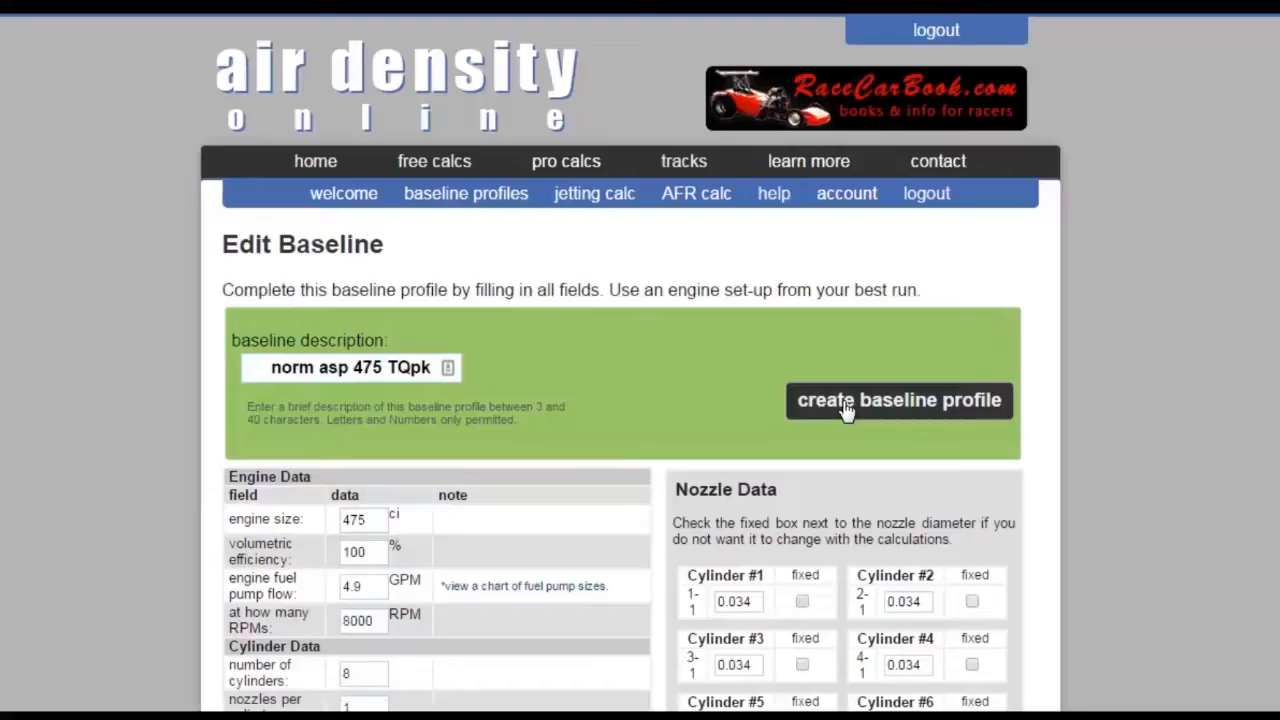
click(845, 405)
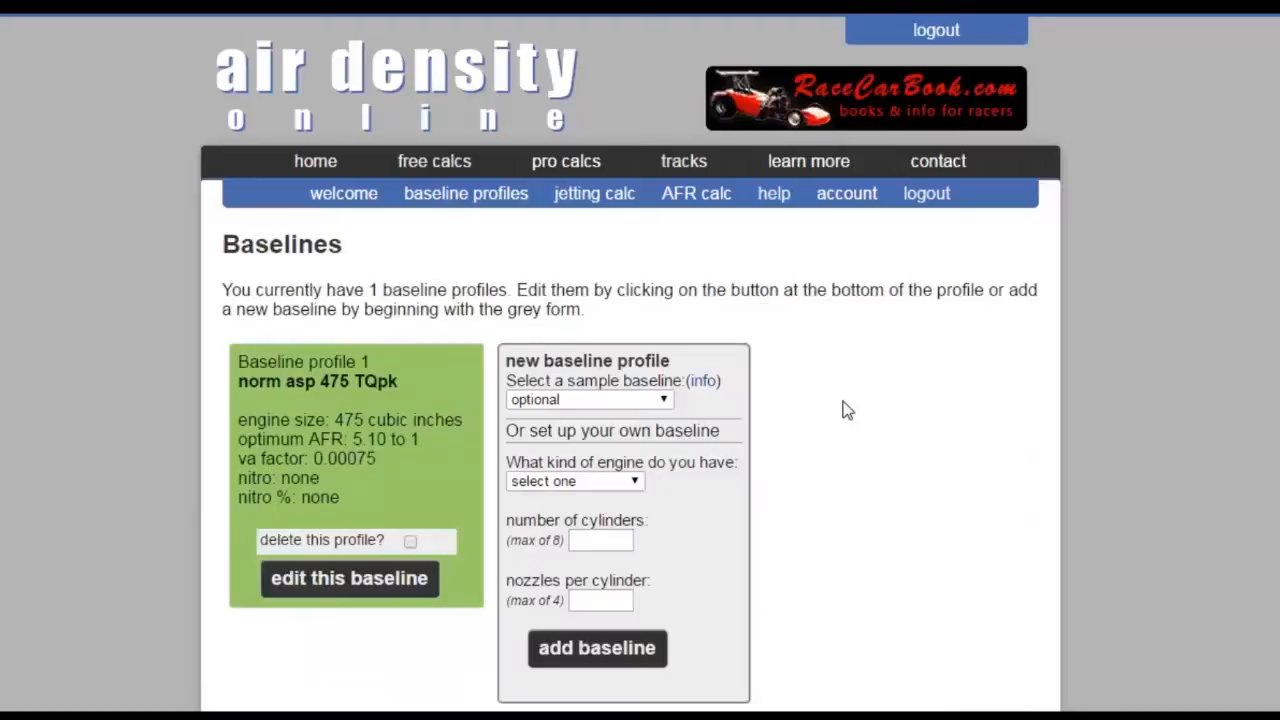
Step: Create a second baseline profile from the norm asp 475 HPpk sample with its preset data
click(664, 400)
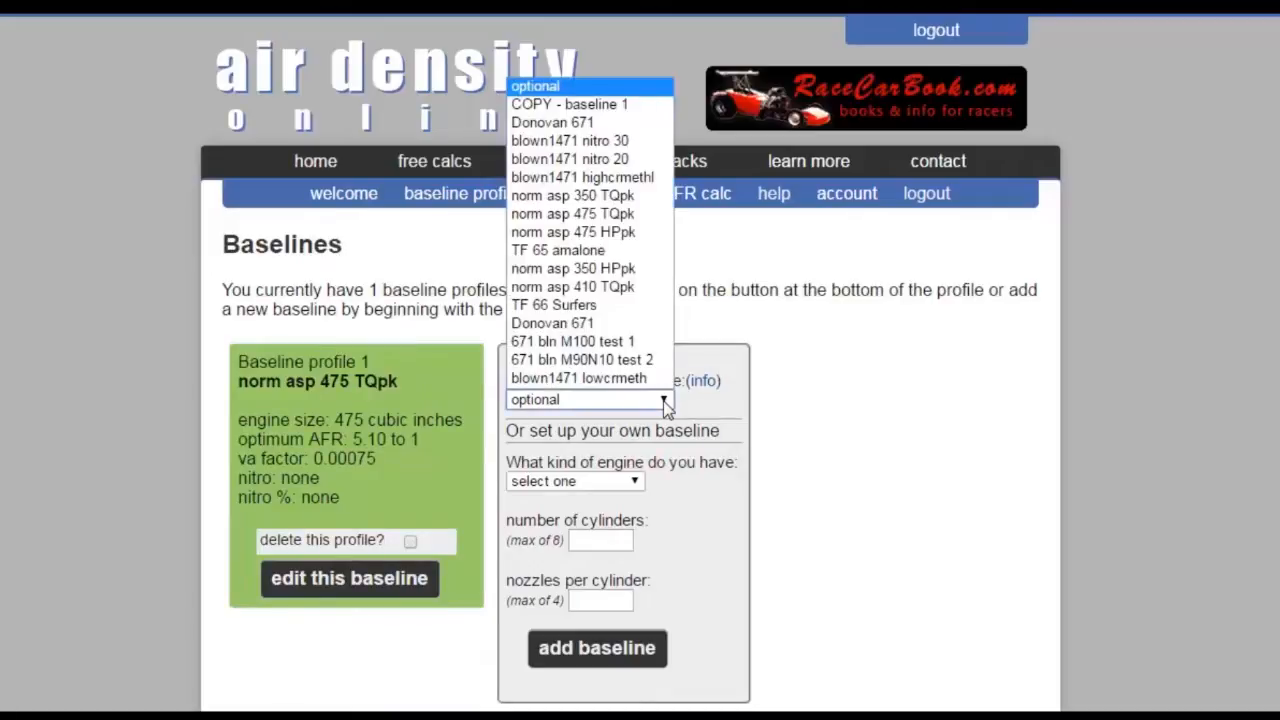
click(628, 232)
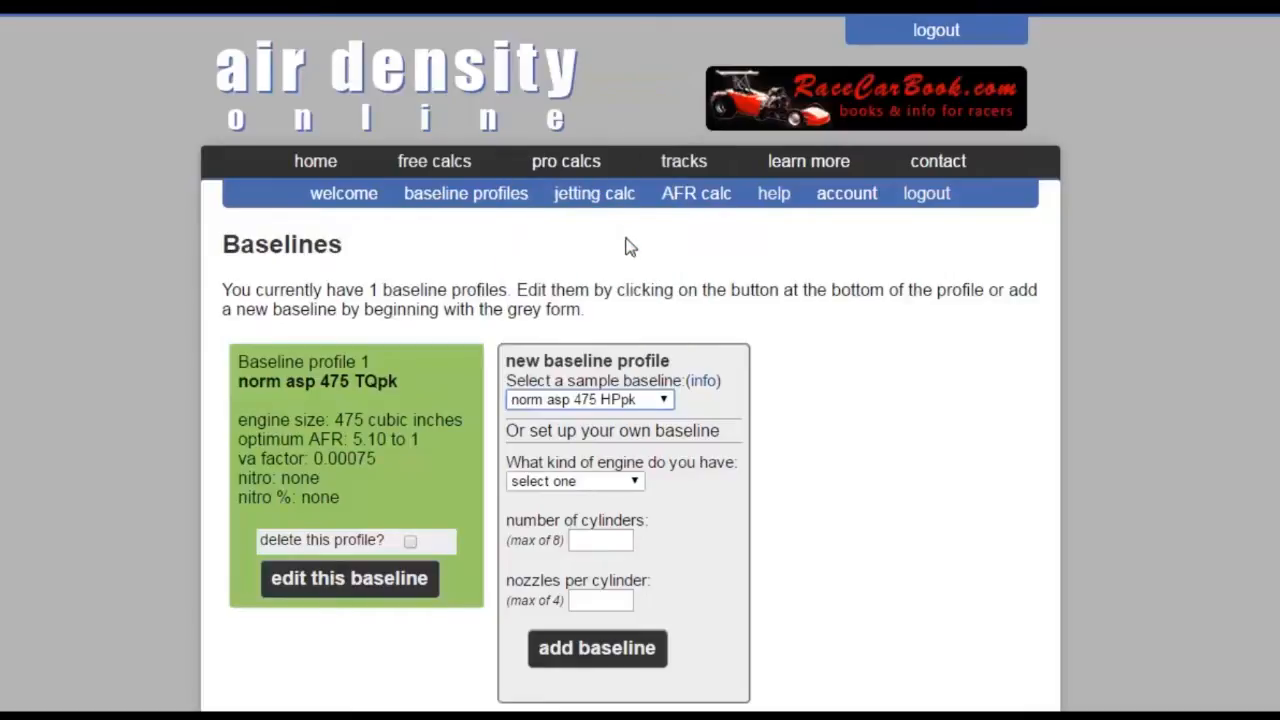
click(661, 651)
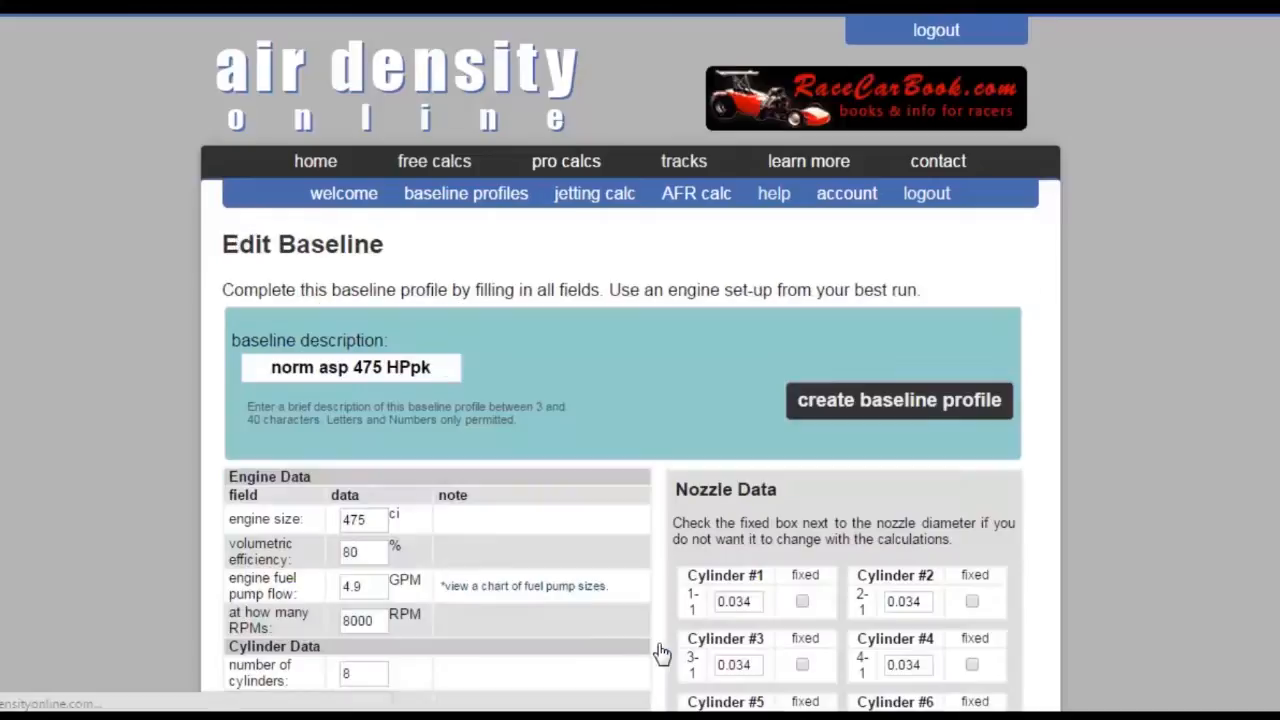
click(843, 407)
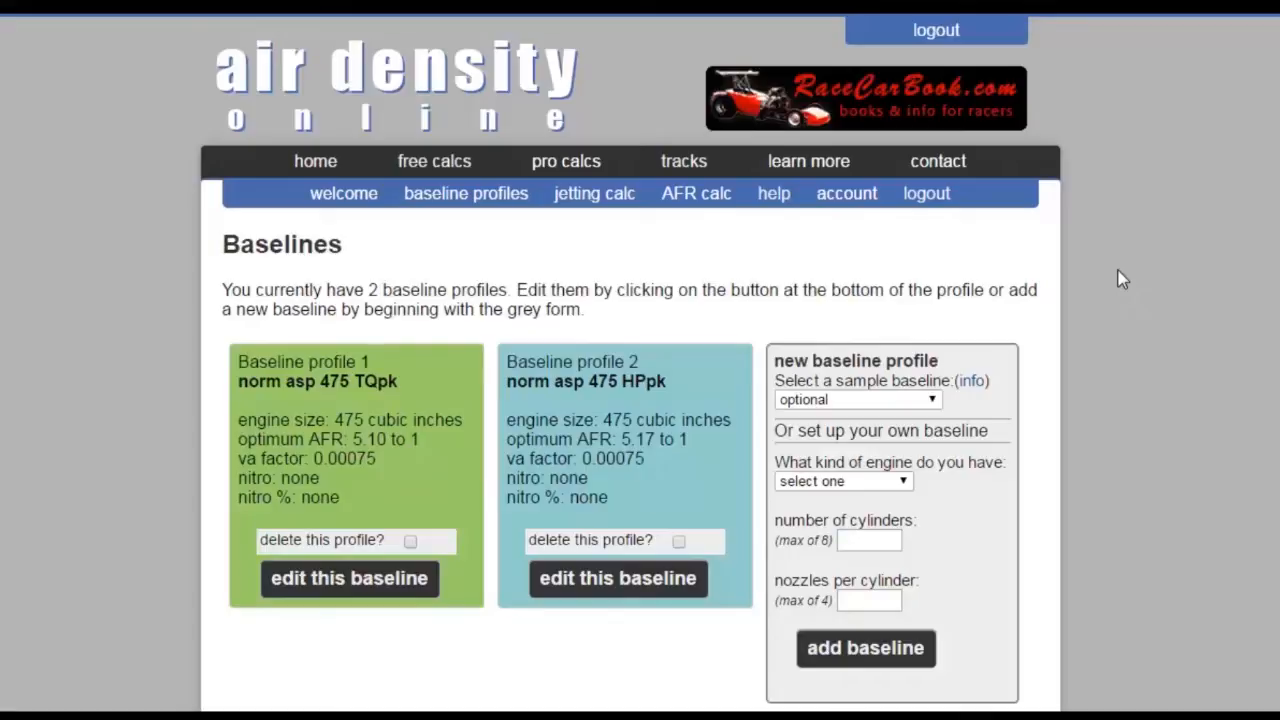
Step: Open the AFR calculator with the norm asp 475 TQpk profile selected
click(698, 196)
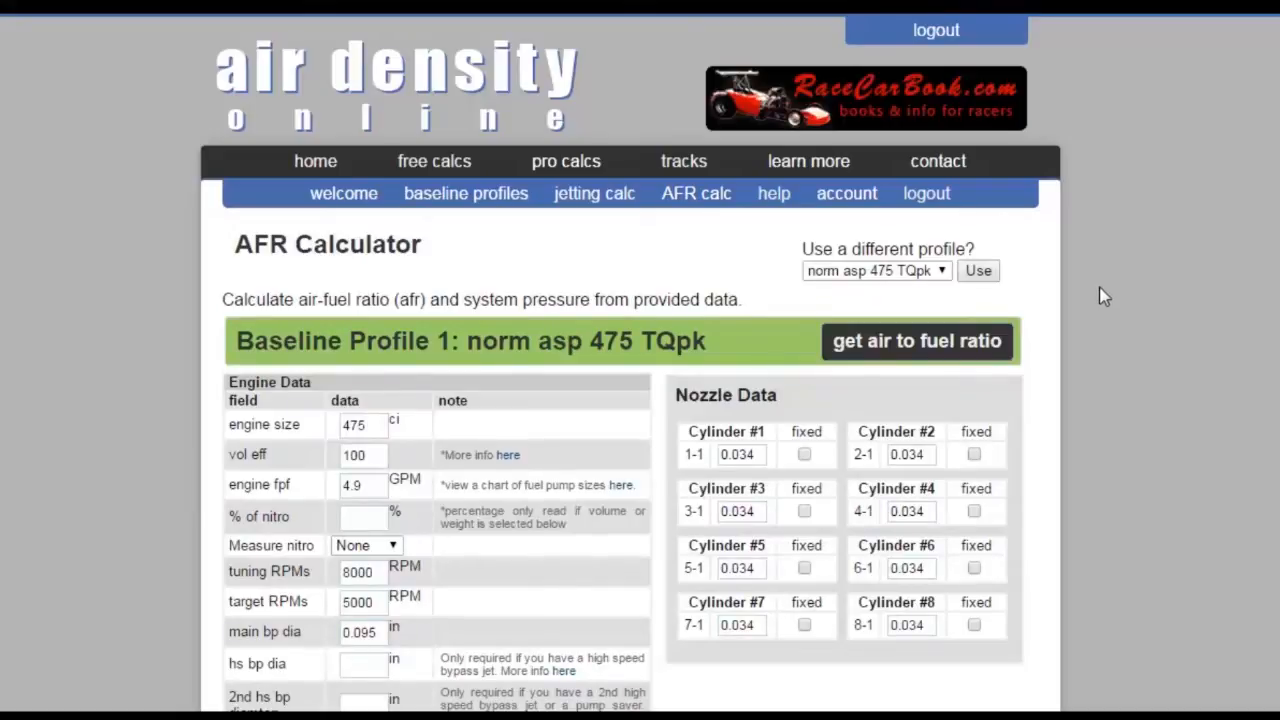
click(942, 270)
click(932, 270)
Step: Enter weather data of 85 deg F, 25% humidity and 29.5 Hg barometer, and calculate the air-fuel ratio
scroll(1080, 290, down, 4)
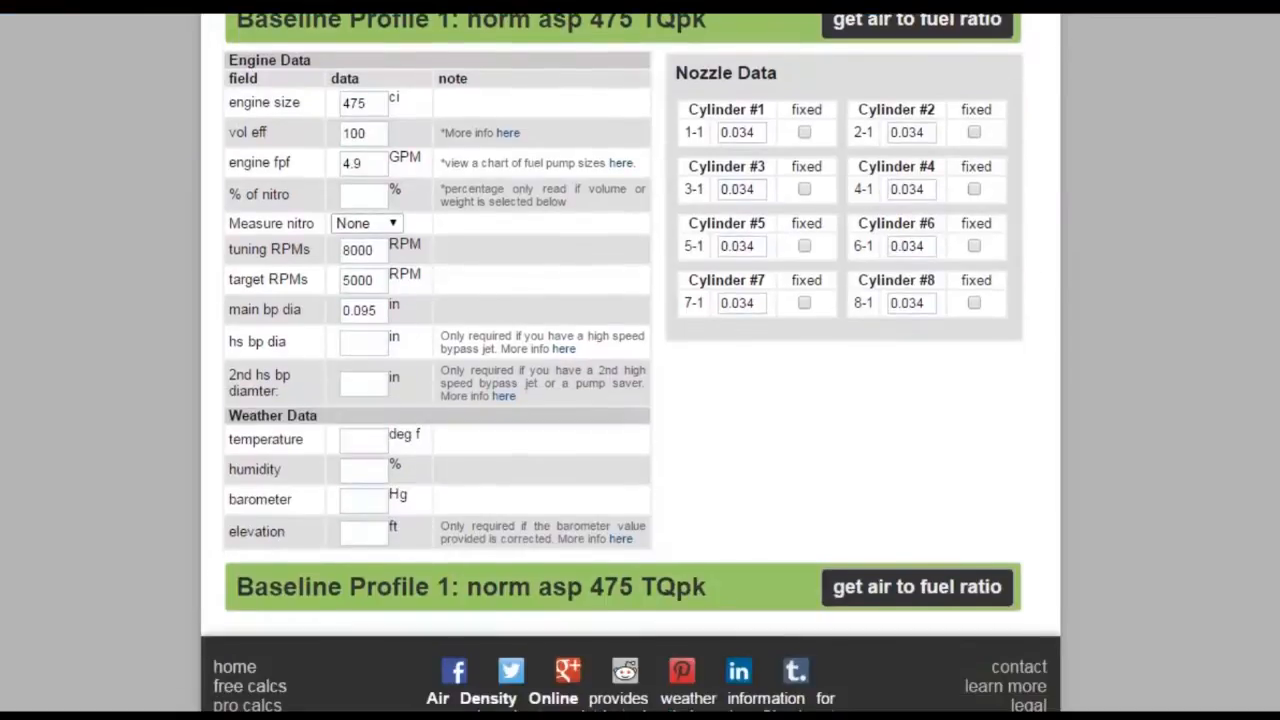
click(354, 332)
text(85)
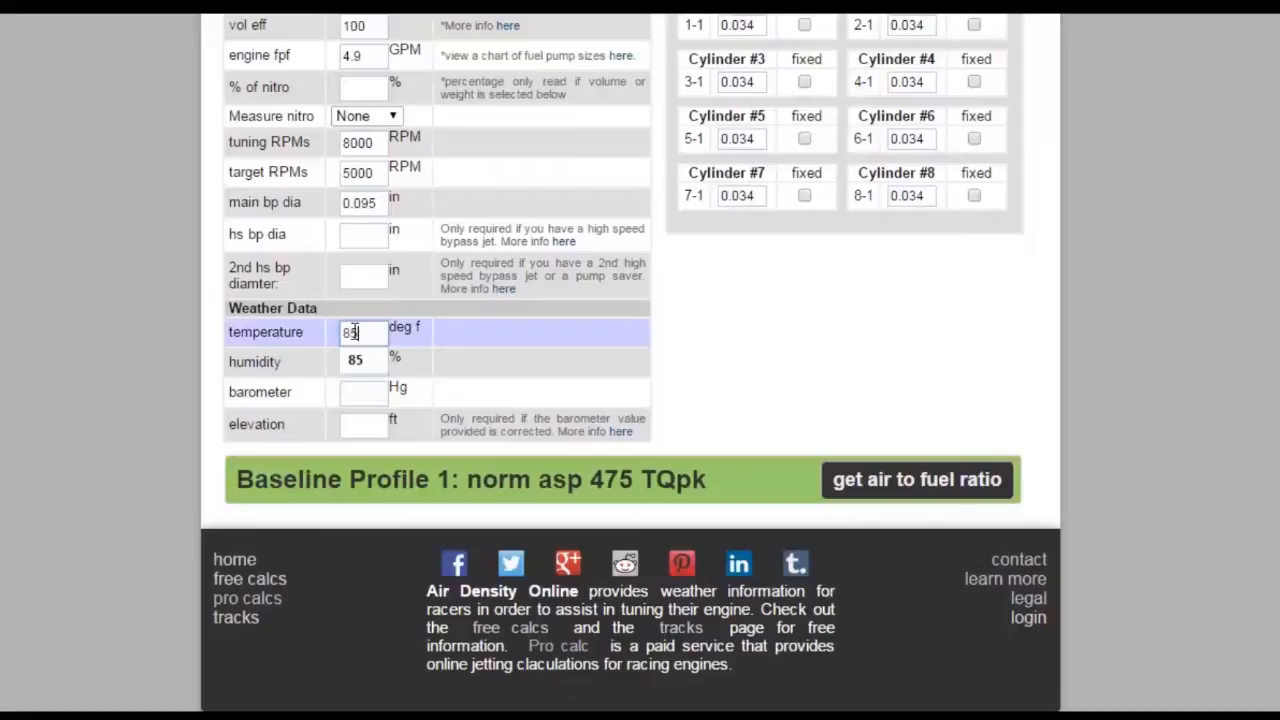
click(356, 360)
click(355, 368)
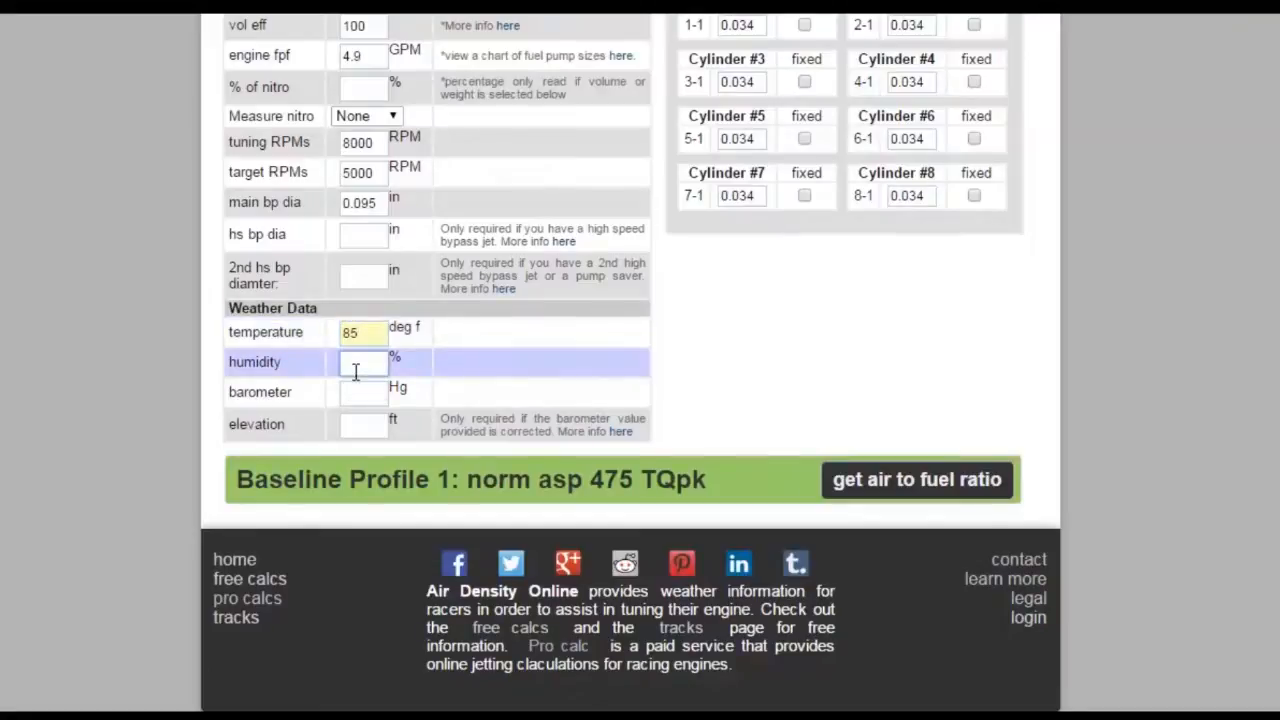
text(25)
click(356, 390)
click(356, 392)
text(29.5)
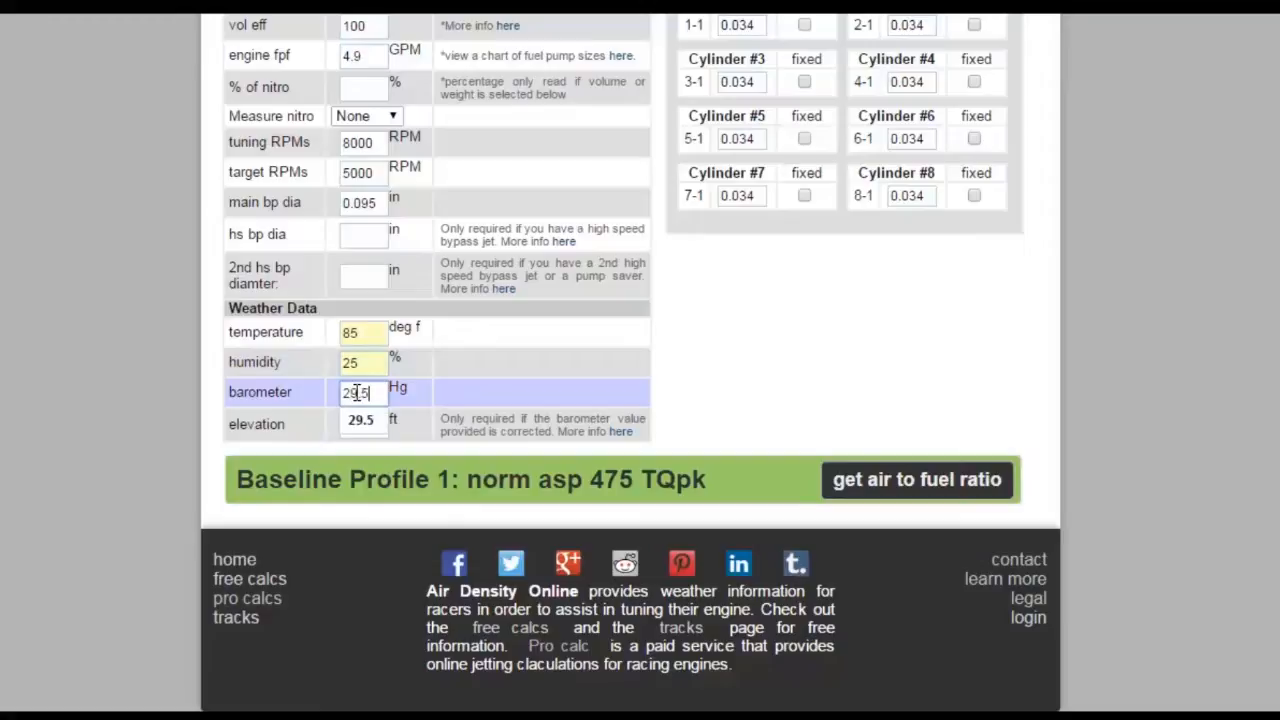
click(360, 420)
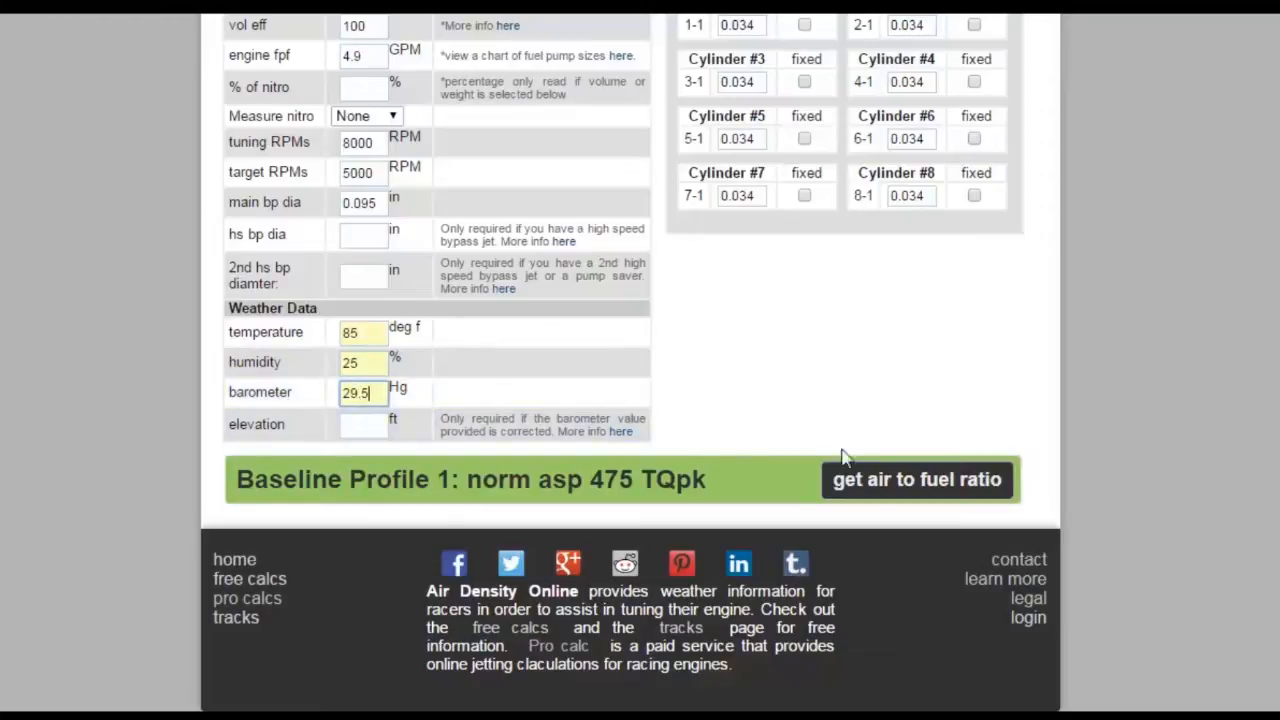
click(884, 486)
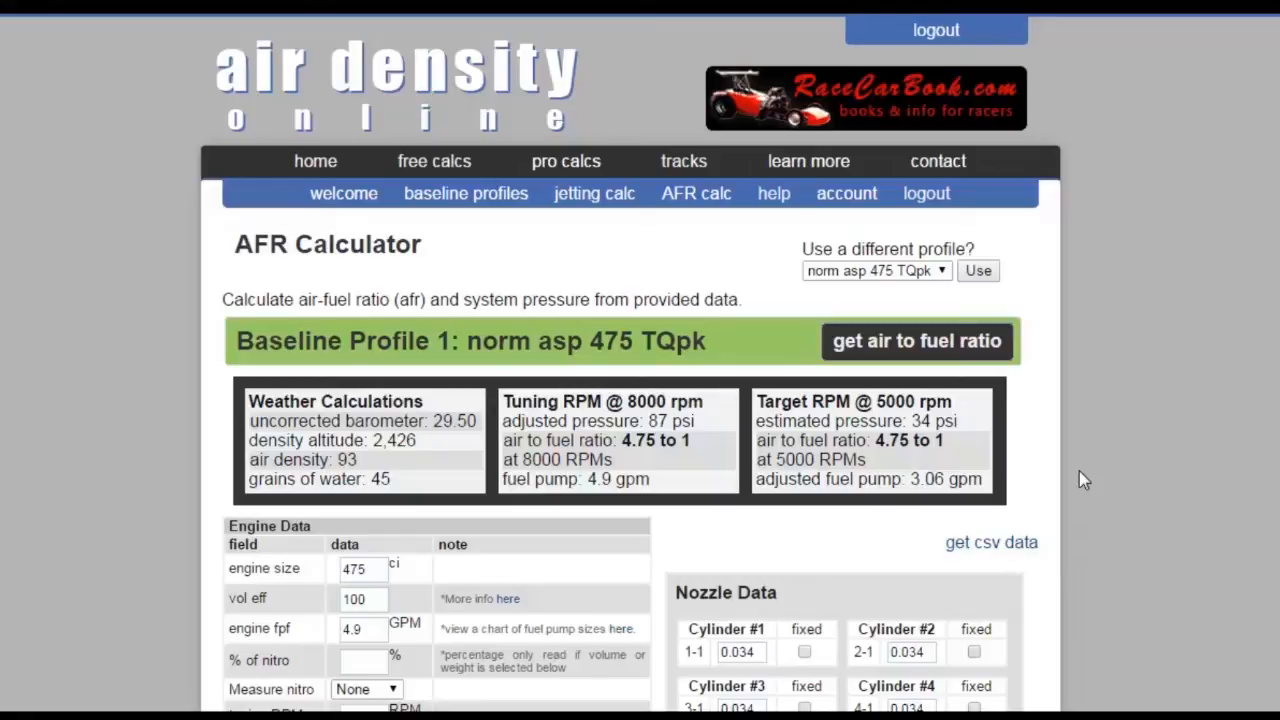
Step: Set the main bypass diameter to 0.090 in and recalculate the air-fuel ratio for the TQpk profile
scroll(1079, 471, down, 3)
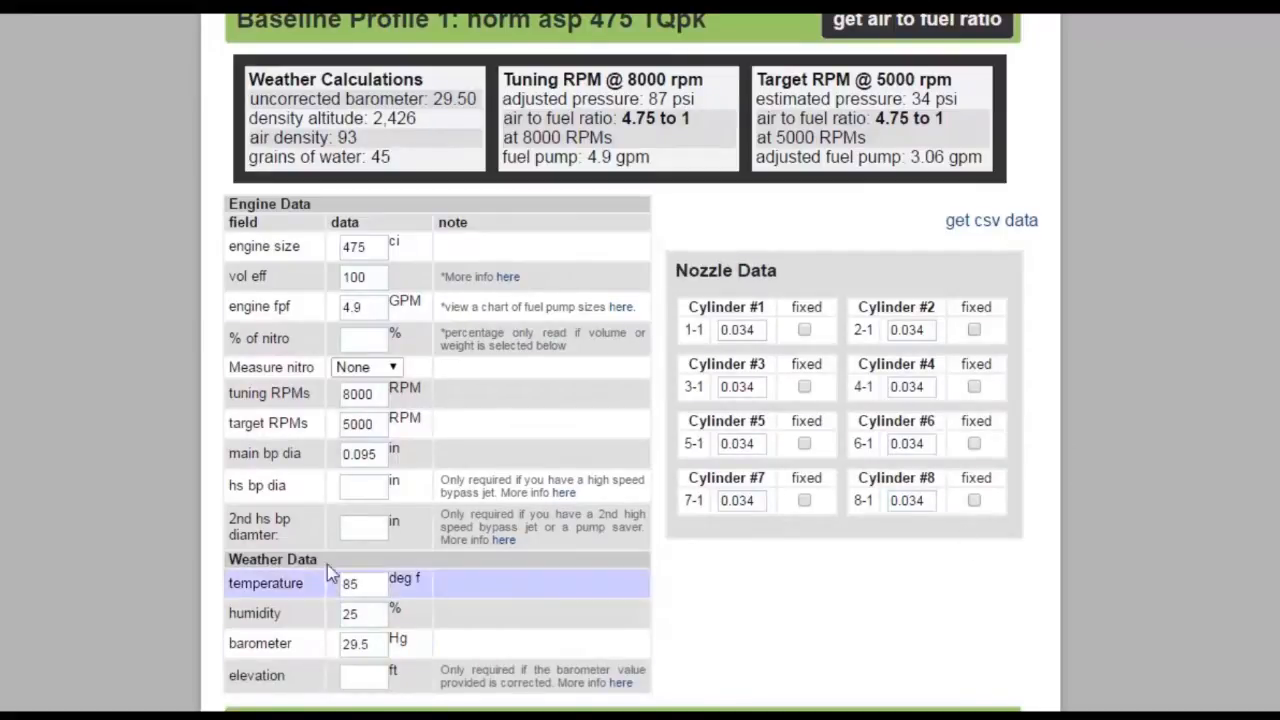
click(369, 457)
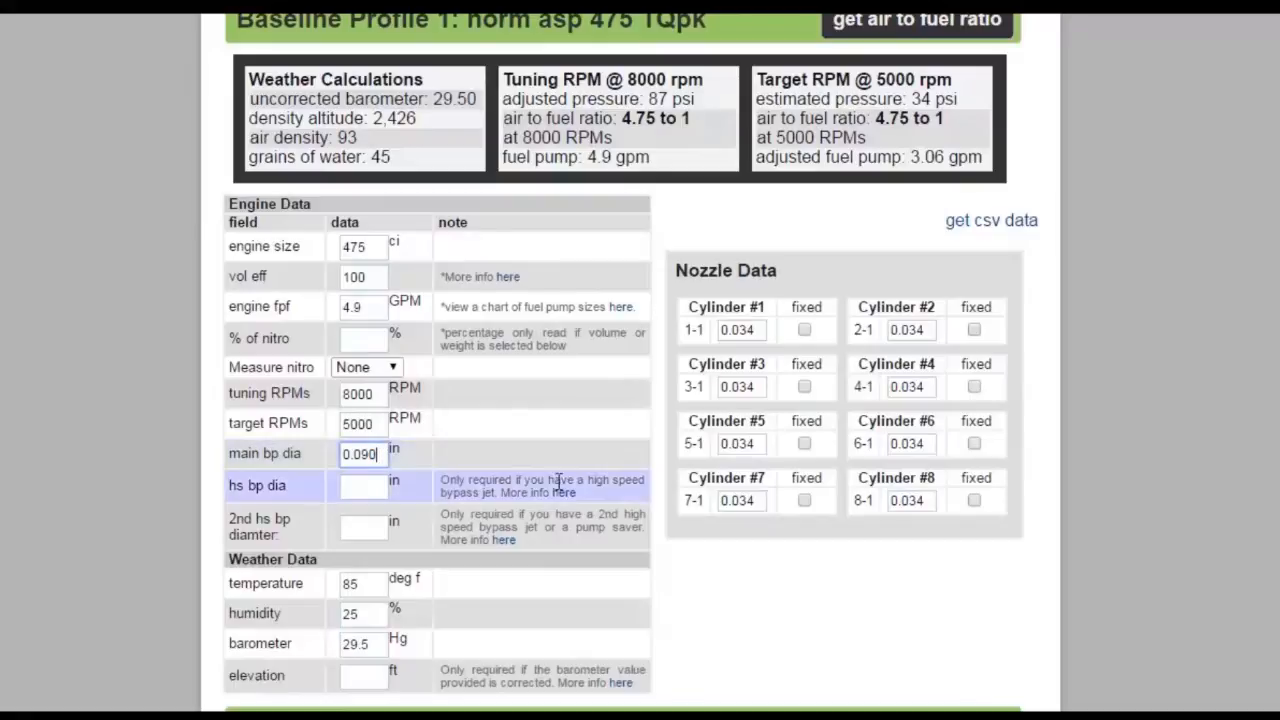
scroll(562, 492, down, 3)
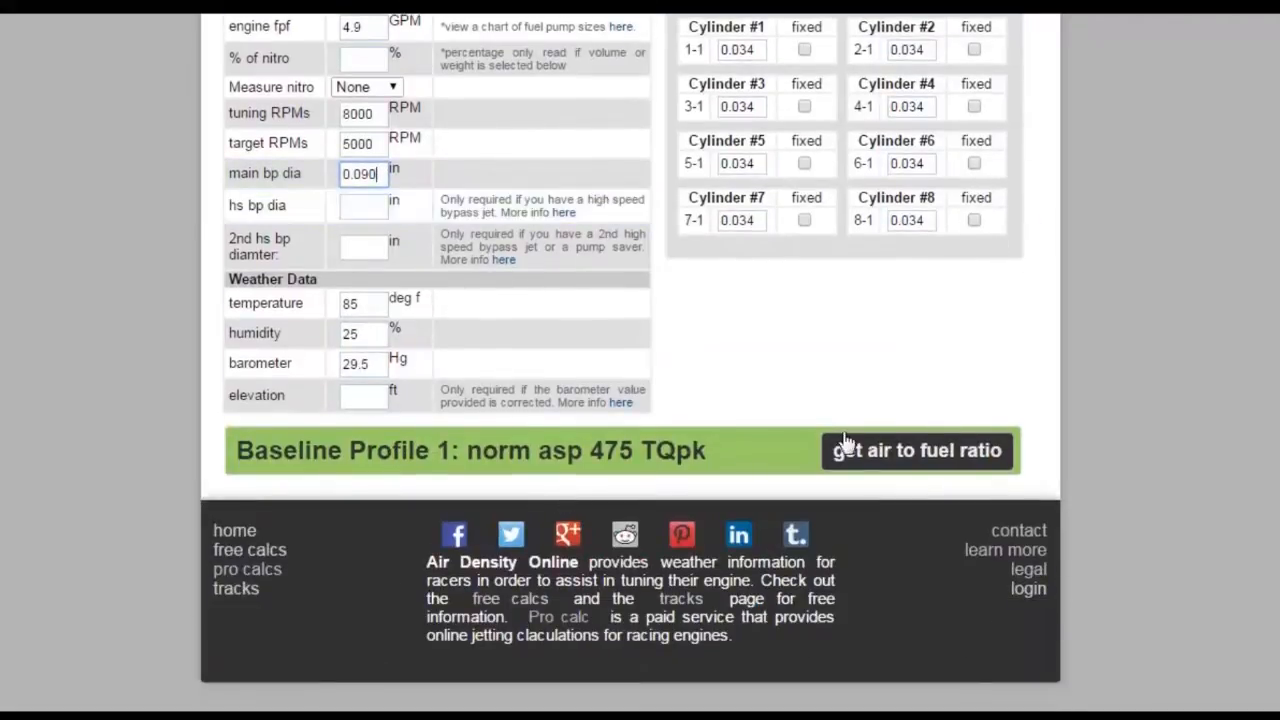
click(846, 449)
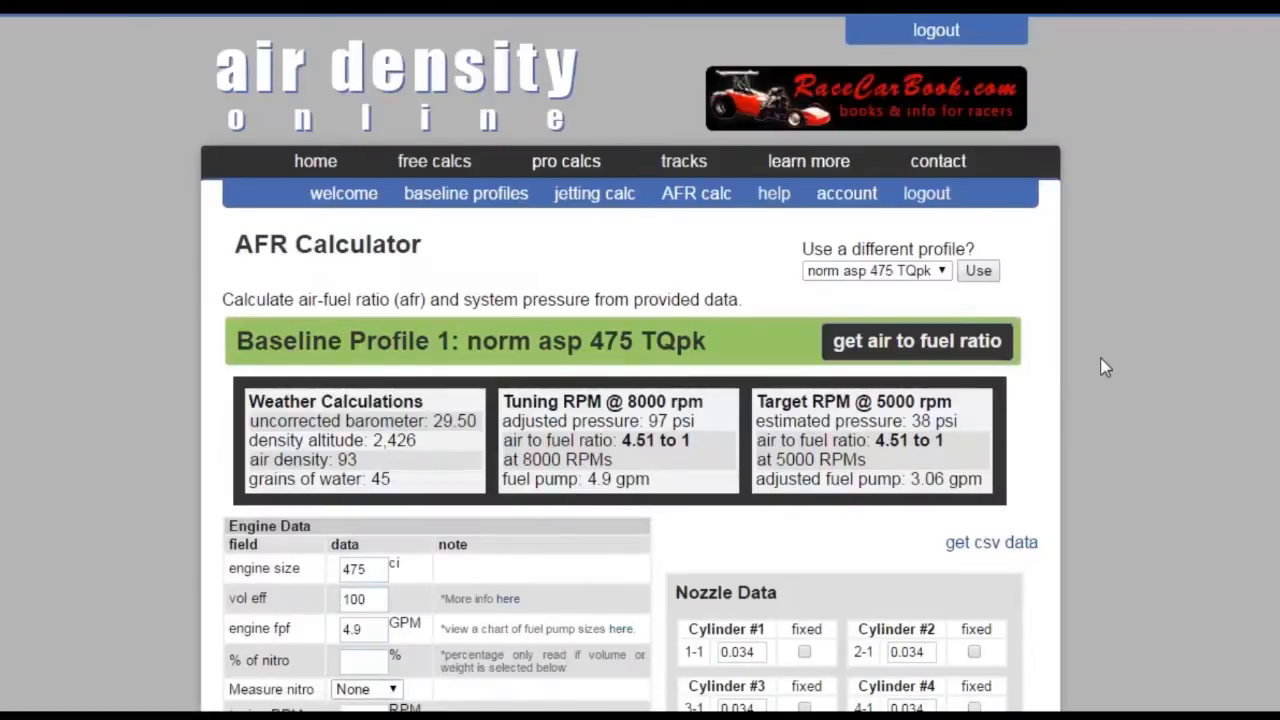
Step: Set the TQpk profile's main bypass diameter to 100 and recalculate the air-fuel ratio
scroll(1104, 368, down, 5)
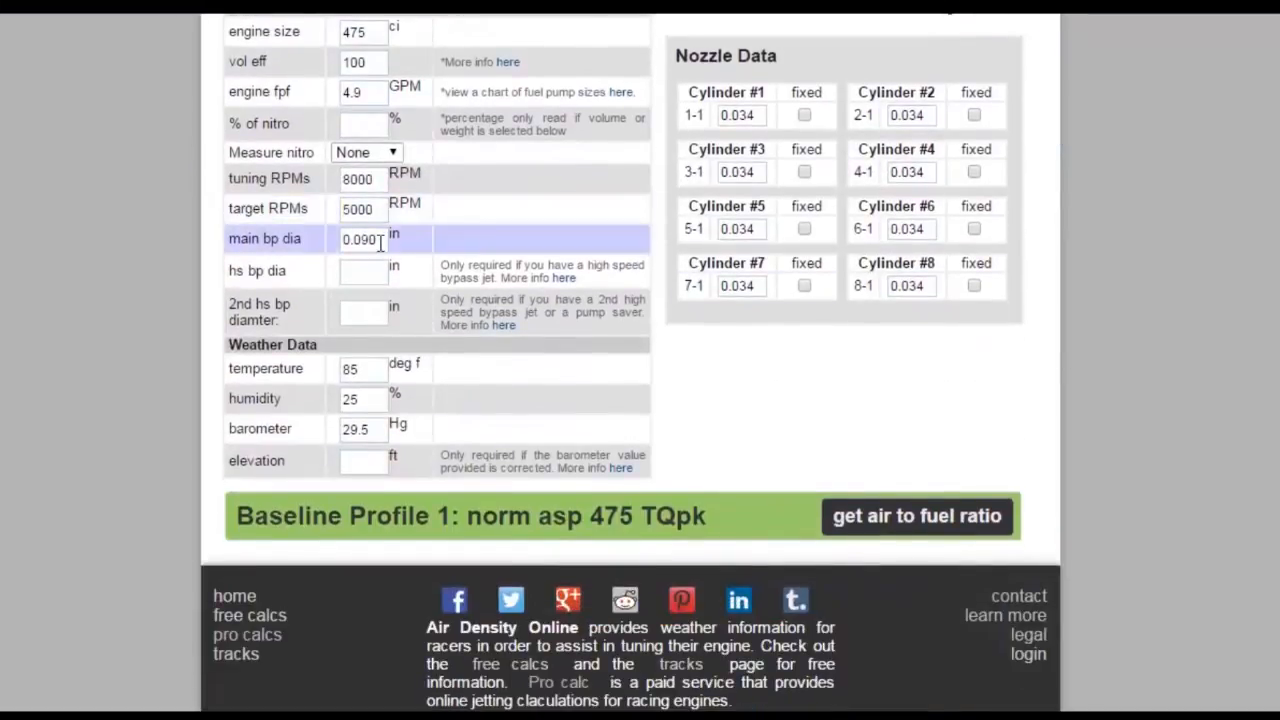
drag(378, 240, 223, 241)
text(100)
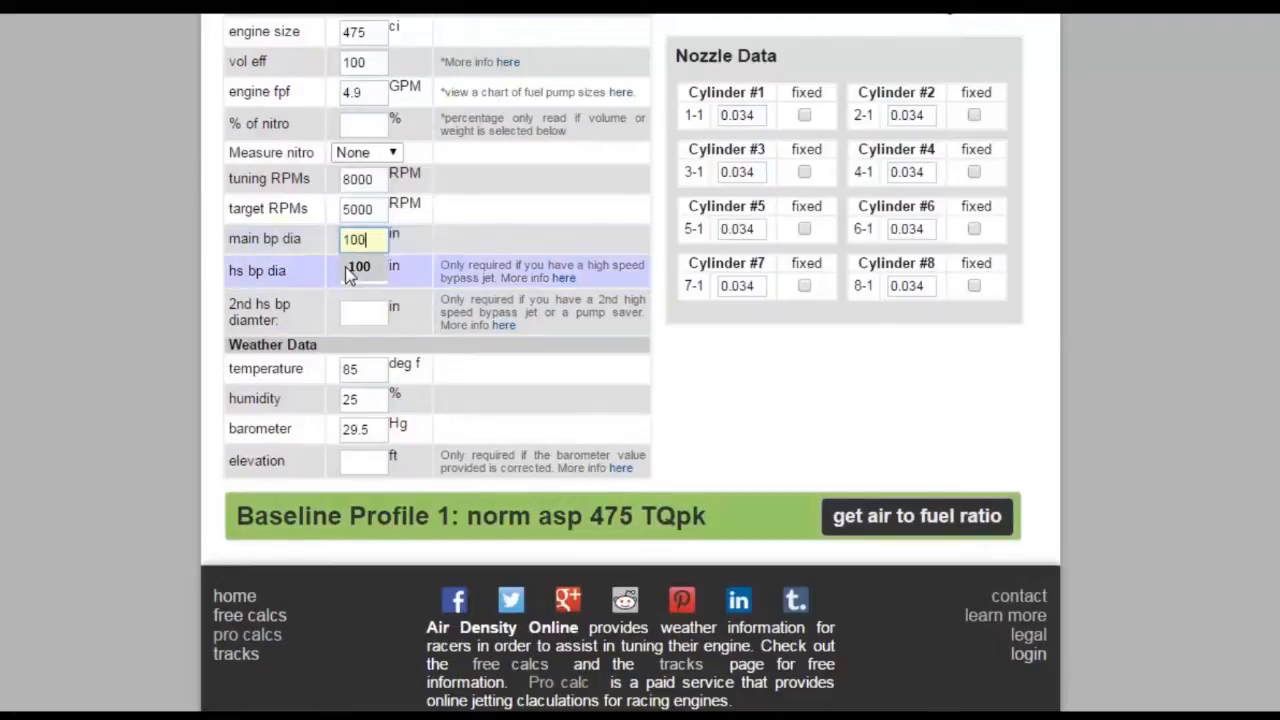
click(358, 266)
click(846, 522)
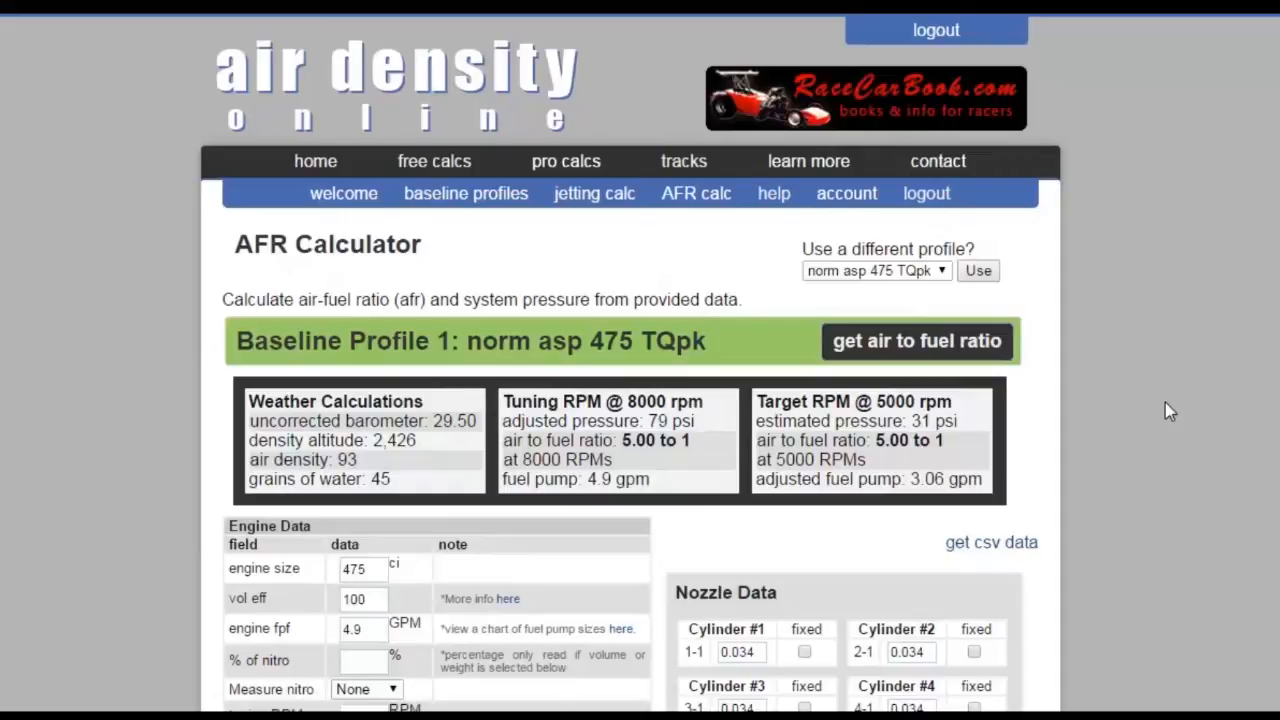
Step: Review the TQpk calculation's inputs and results, focusing on the estimated pressure at the target RPM
scroll(1165, 402, down, 4)
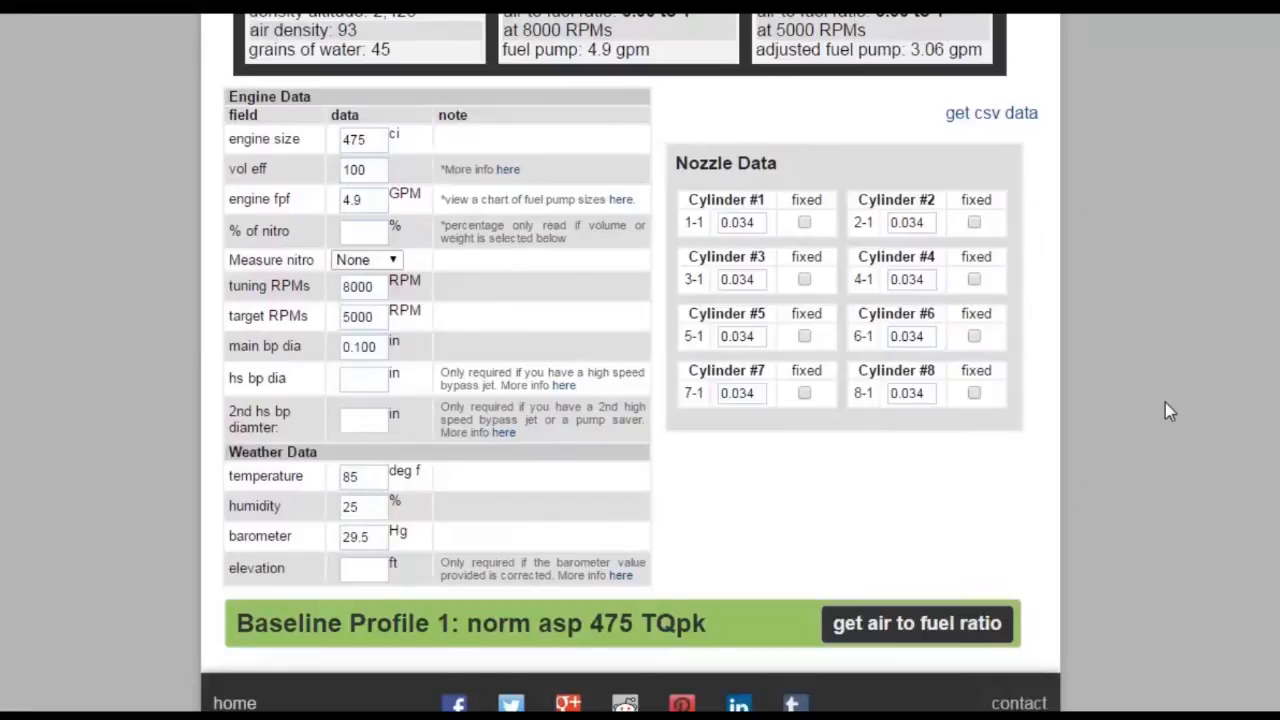
scroll(1165, 402, up, 4)
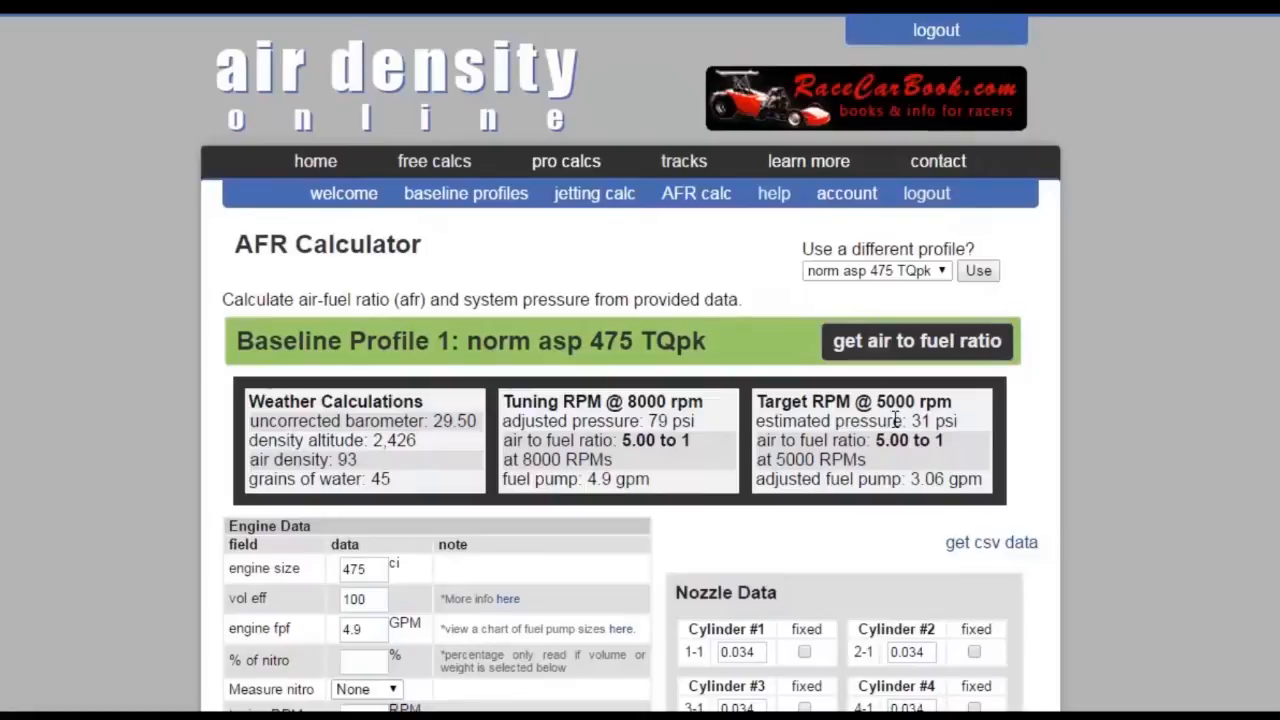
drag(910, 421, 950, 427)
click(961, 428)
scroll(966, 424, down, 5)
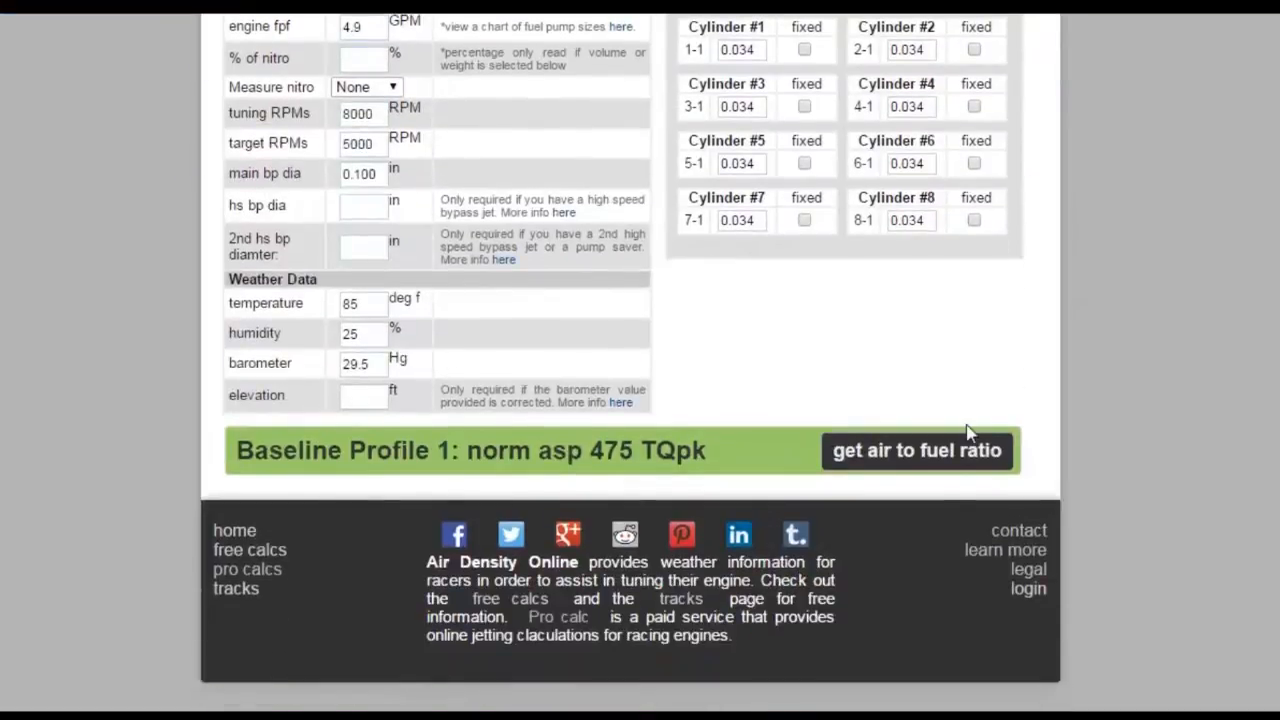
scroll(968, 15, up, 6)
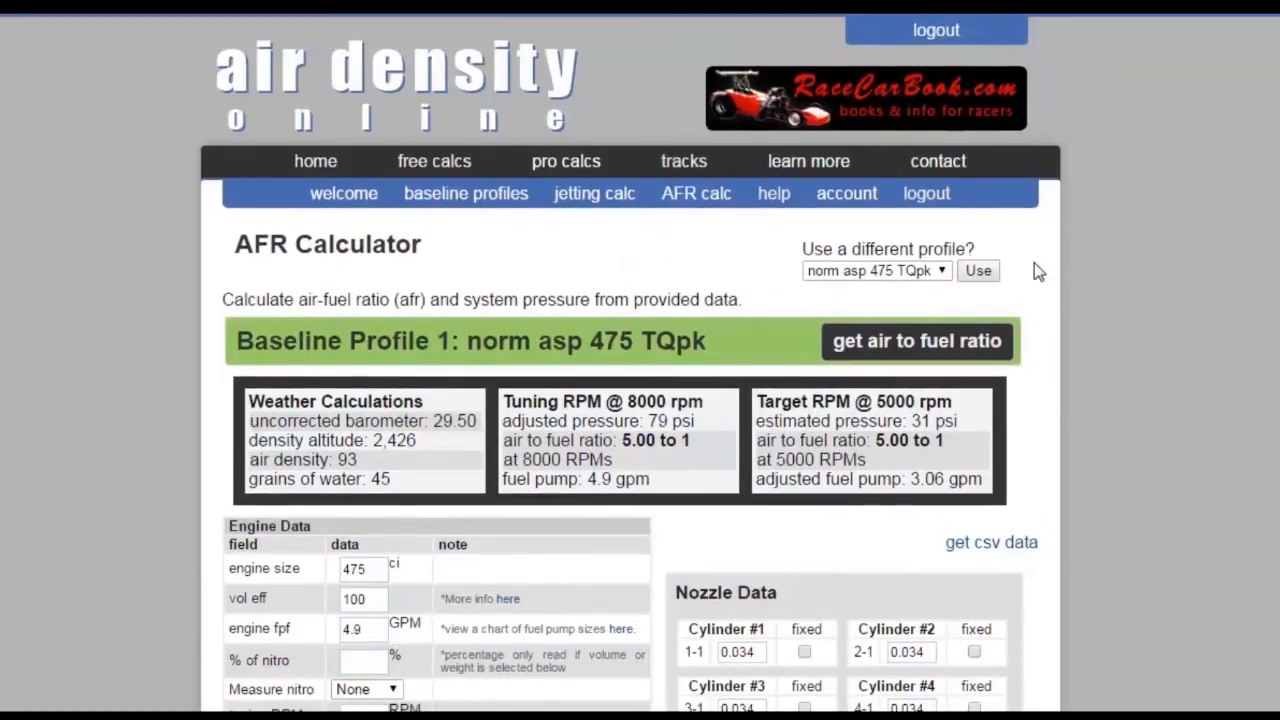
Step: Switch the AFR calculator to the norm asp 475 HPpk profile
click(936, 272)
click(920, 308)
click(979, 271)
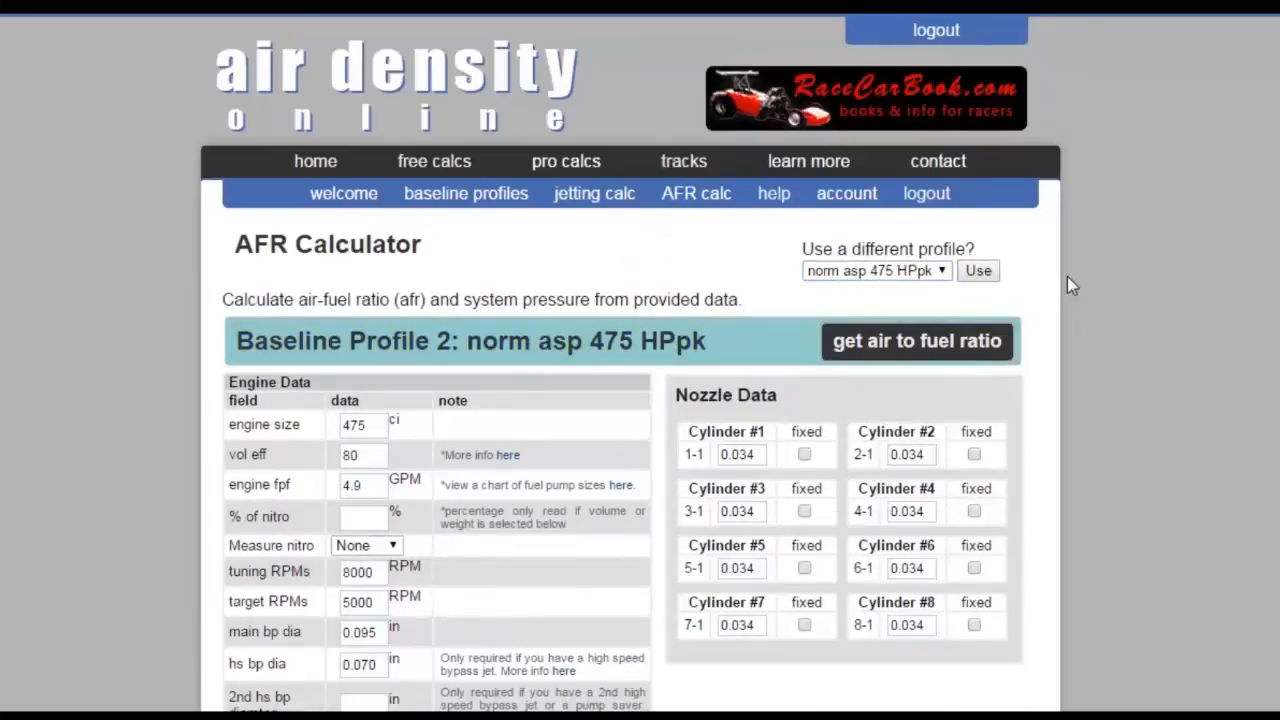
Step: Set the HPpk profile's main bypass diameter to 100 and calculate its air-fuel ratio
scroll(1067, 276, down, 3)
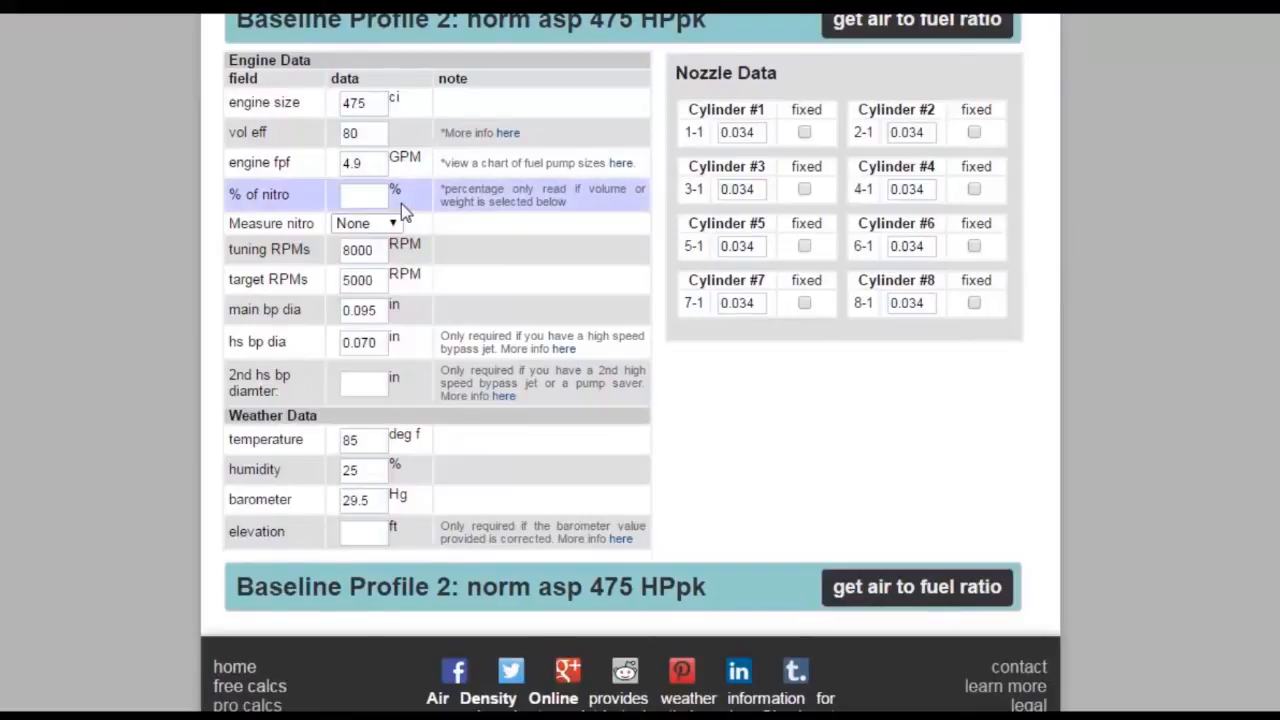
drag(377, 311, 241, 309)
text(100)
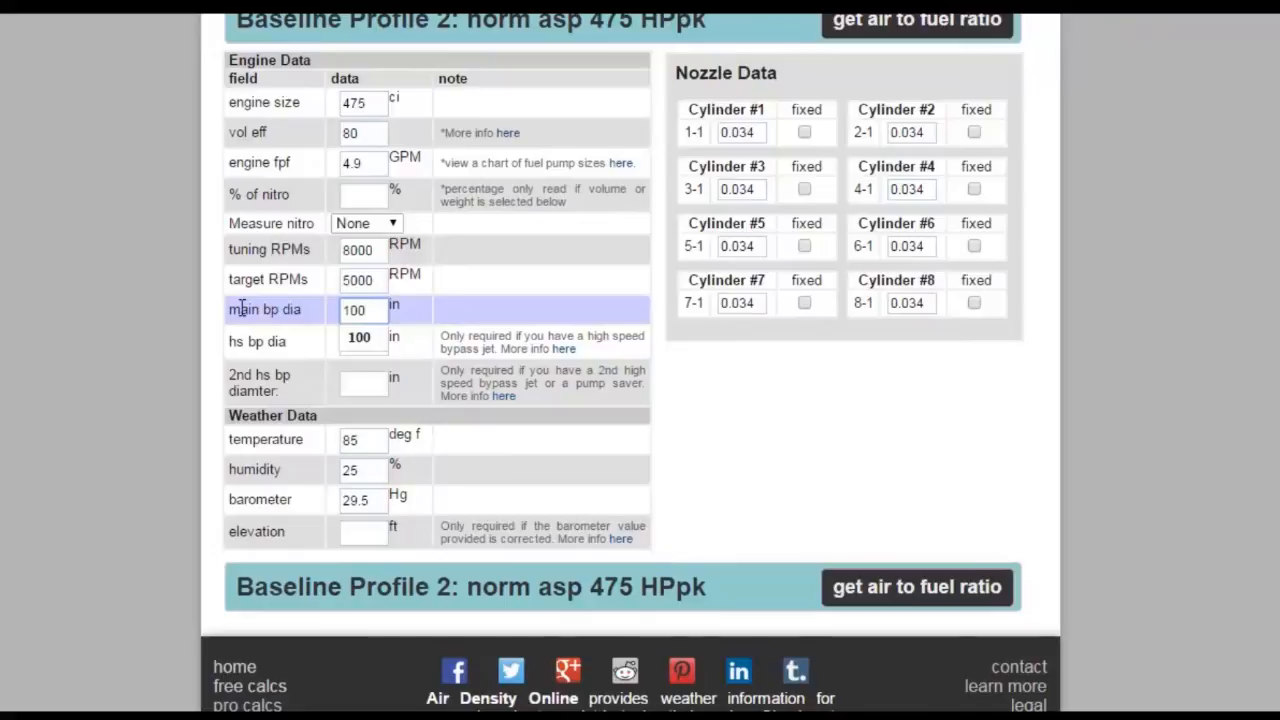
click(364, 337)
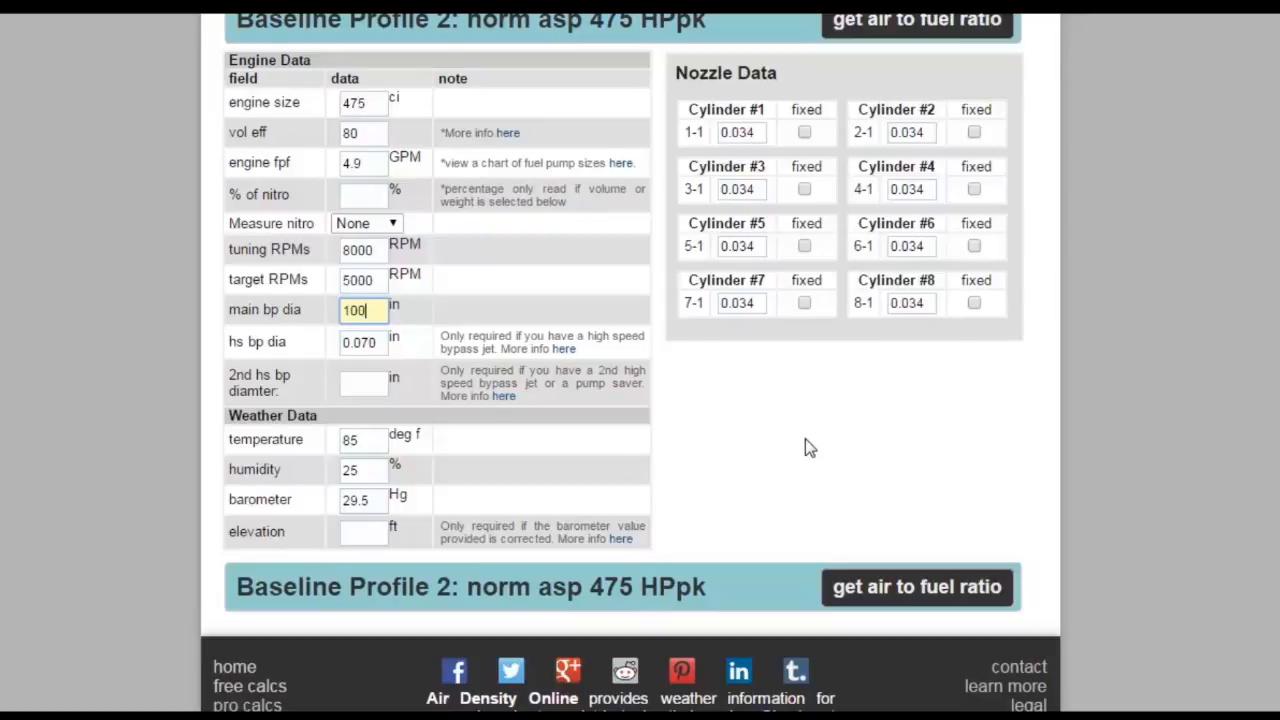
click(870, 590)
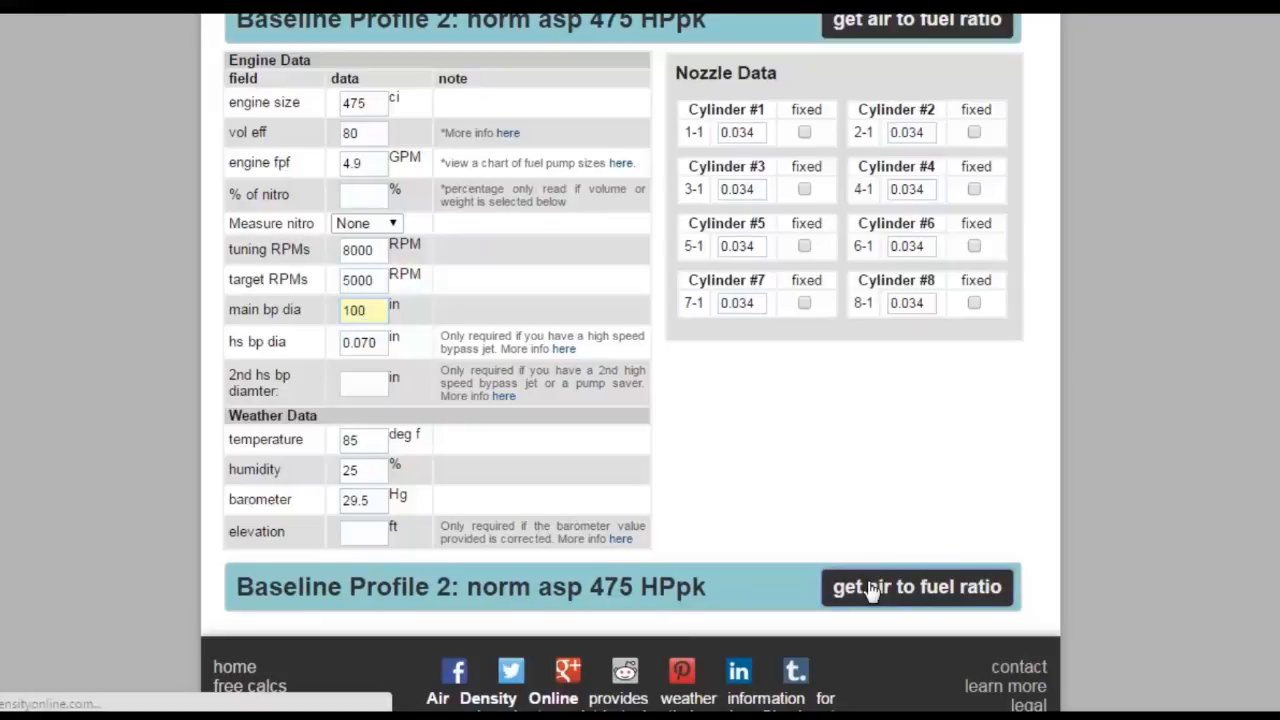